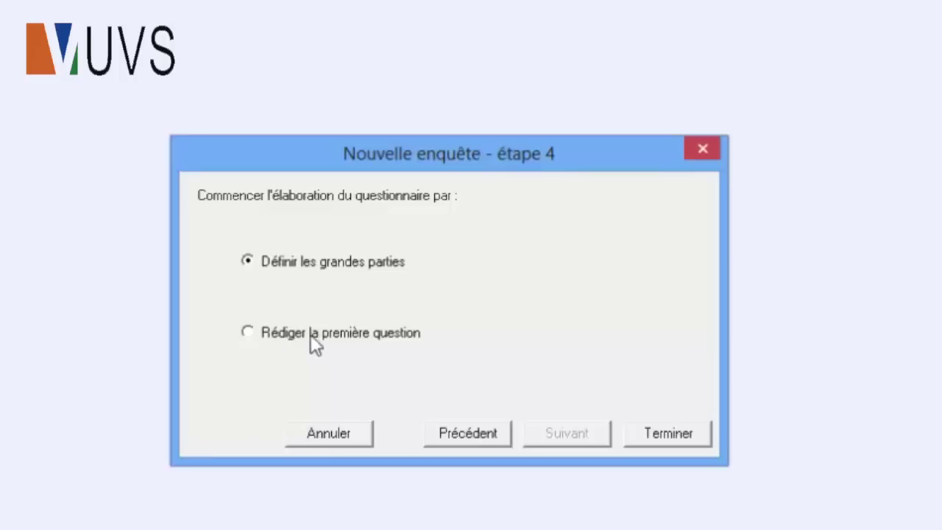
- Choose to begin the questionnaire by defining its main parts and finish the new survey setup
left_click(261, 333)
left_click(251, 261)
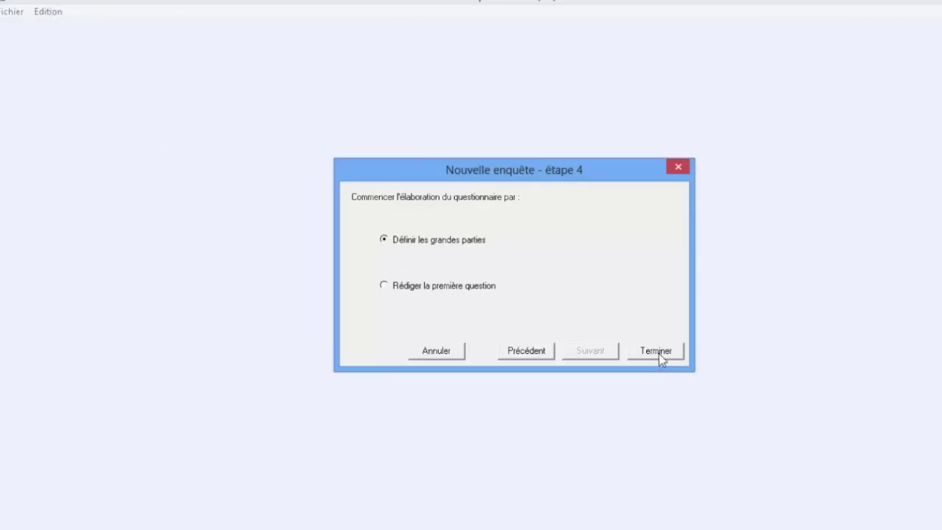
left_click(656, 350)
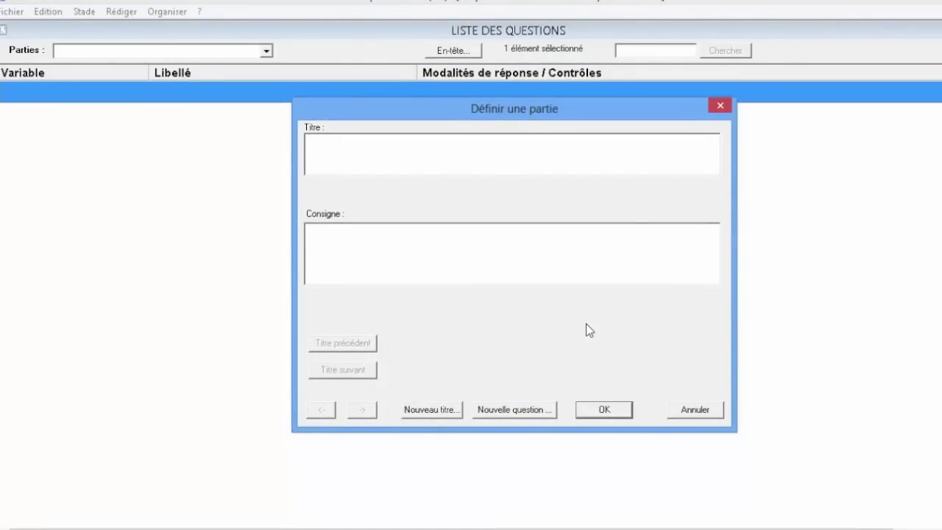
- Define a questionnaire part titled "1 Identification" with no instruction text
type("1 ")
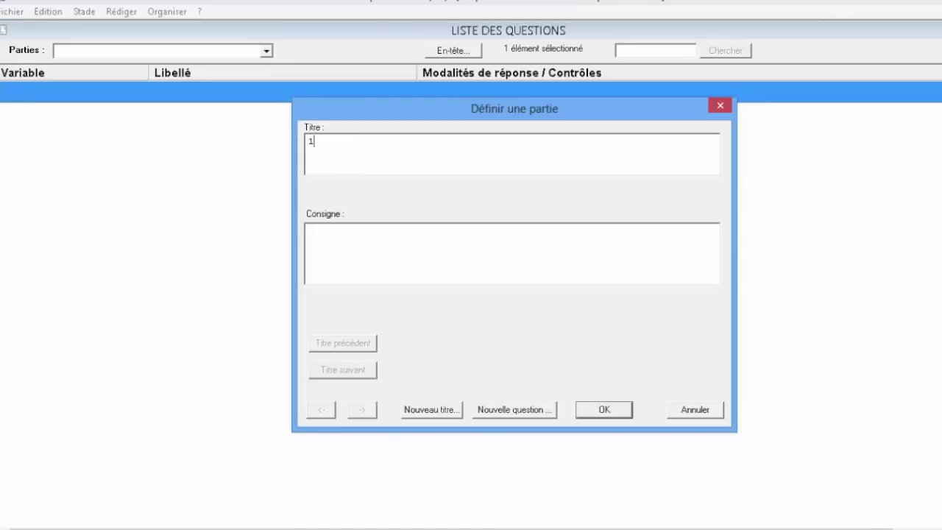
type("Identification")
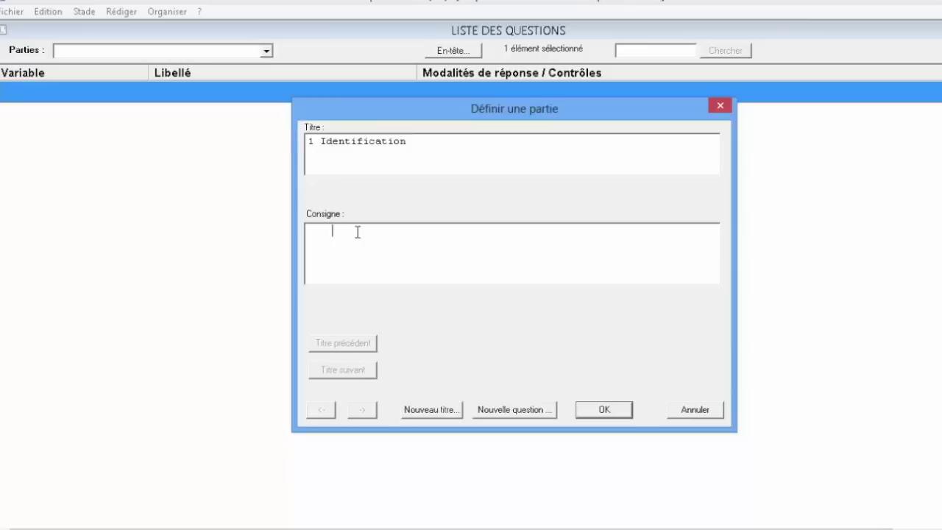
left_click(316, 230)
left_click(622, 413)
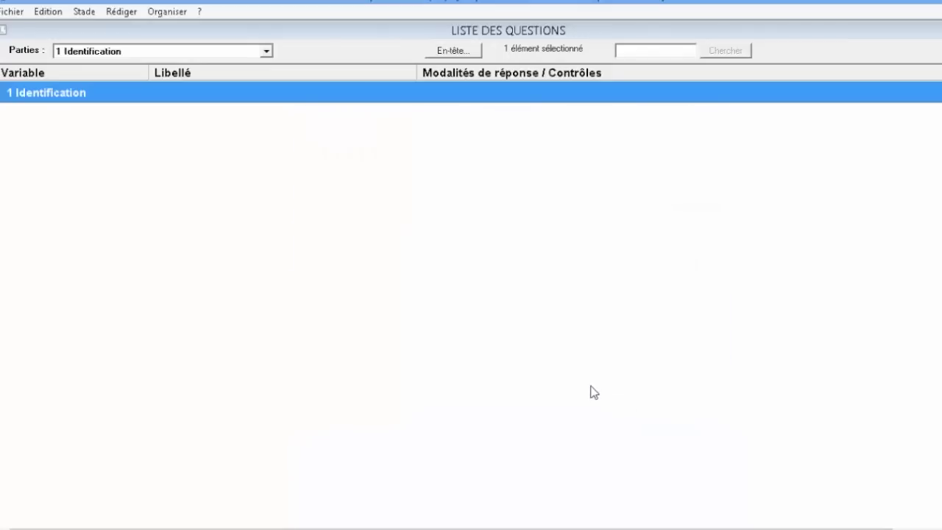
right_click(452, 214)
left_click(463, 226)
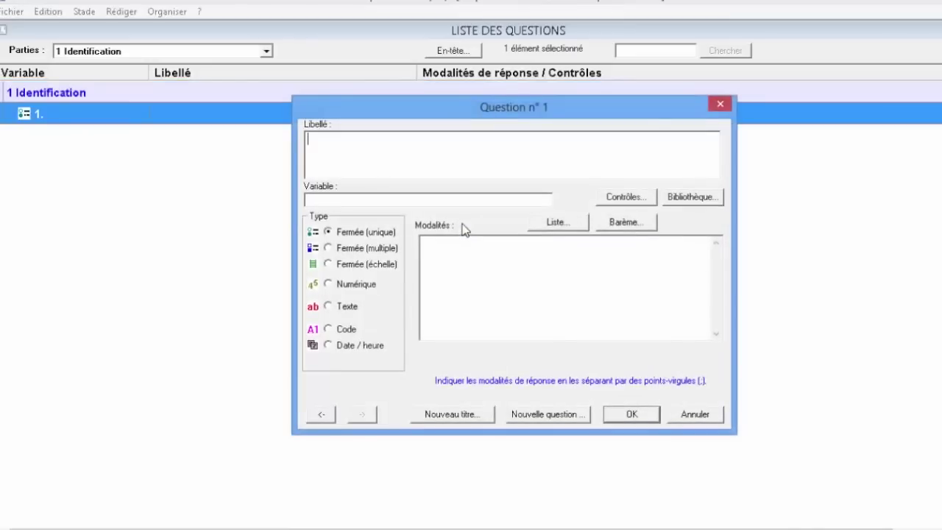
left_click(724, 105)
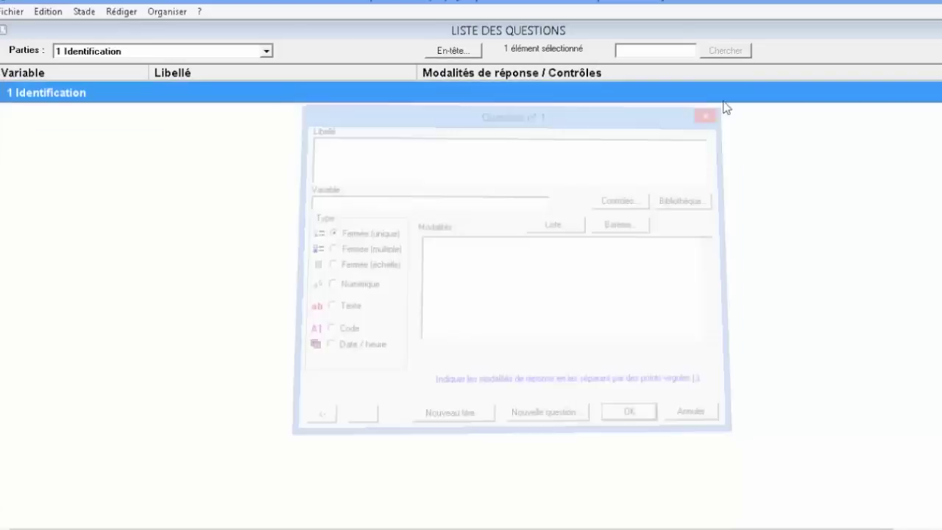
right_click(153, 167)
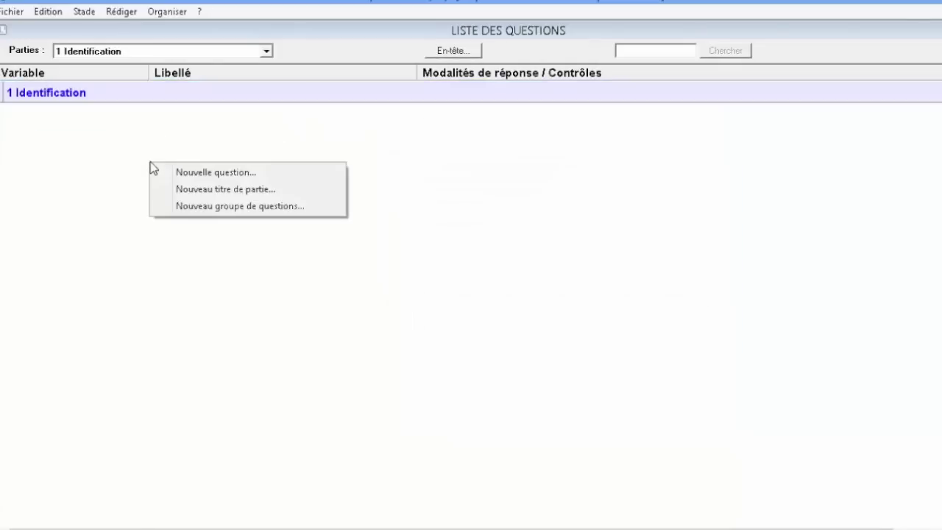
left_click(186, 172)
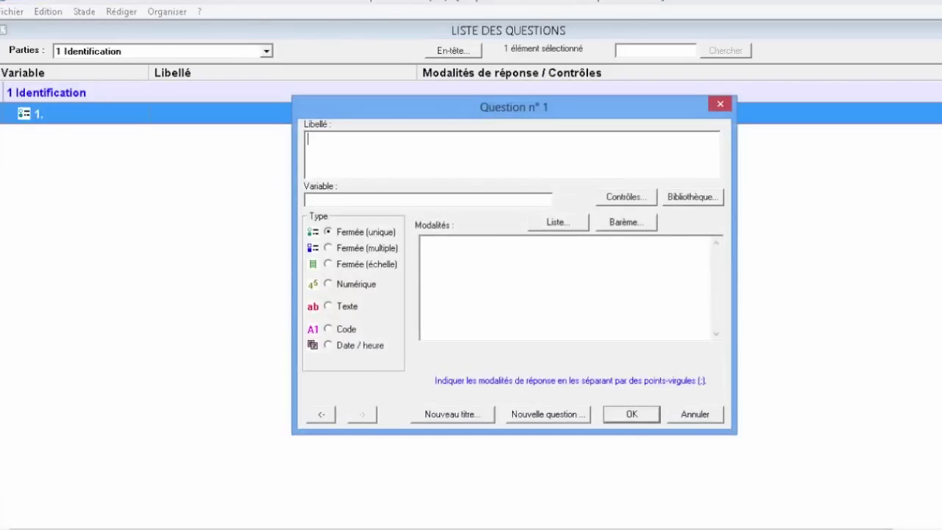
left_click(723, 105)
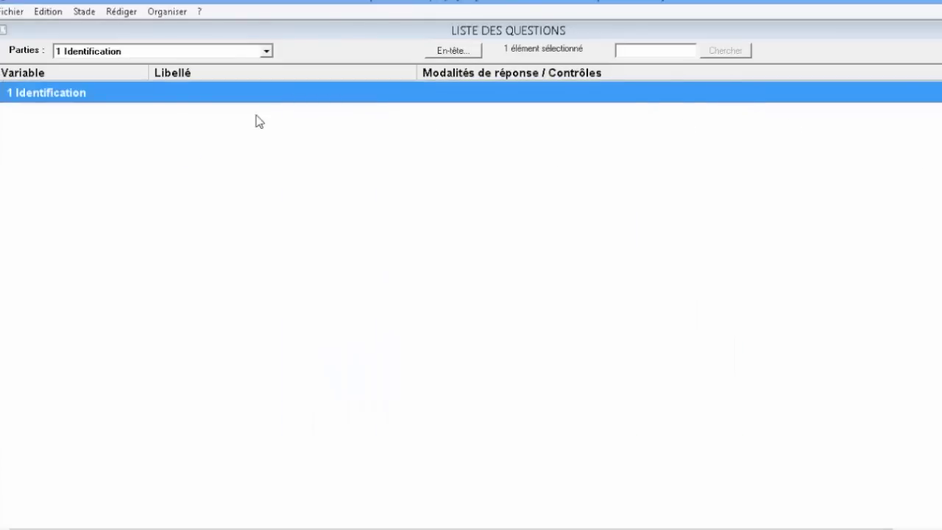
- Add a new question to the "1 Identification" part with the label "Quel votre Relion"
double_click(168, 93)
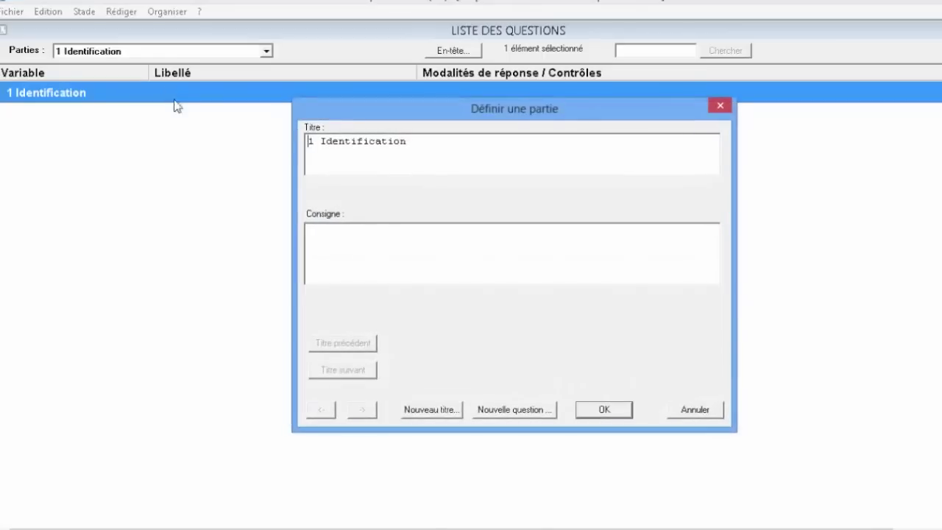
left_click(515, 409)
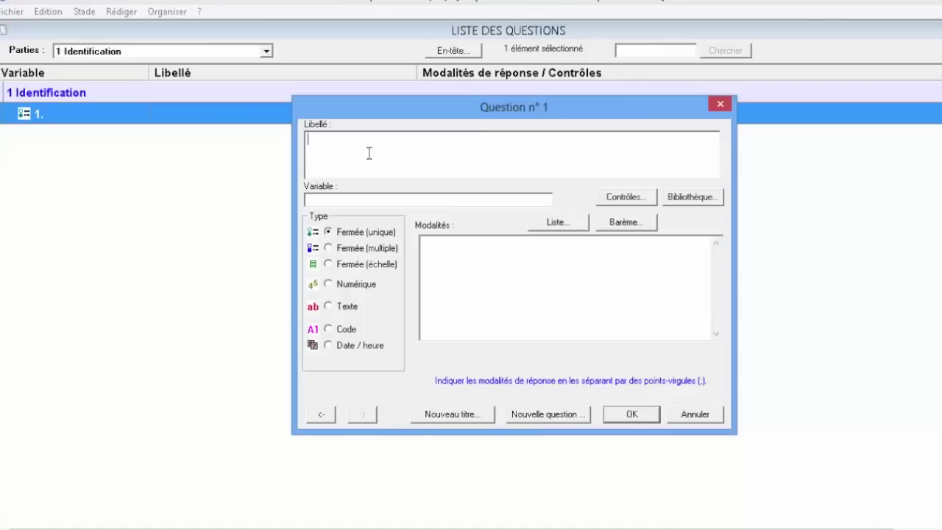
type("Qu")
type("e")
type(" 1")
type(" vot")
type("re Re")
type("lion")
- Copy the question's label "Quel votre Relion" into its variable name
left_click(357, 198)
left_click_drag(309, 141, 448, 158)
key("ctrl+c")
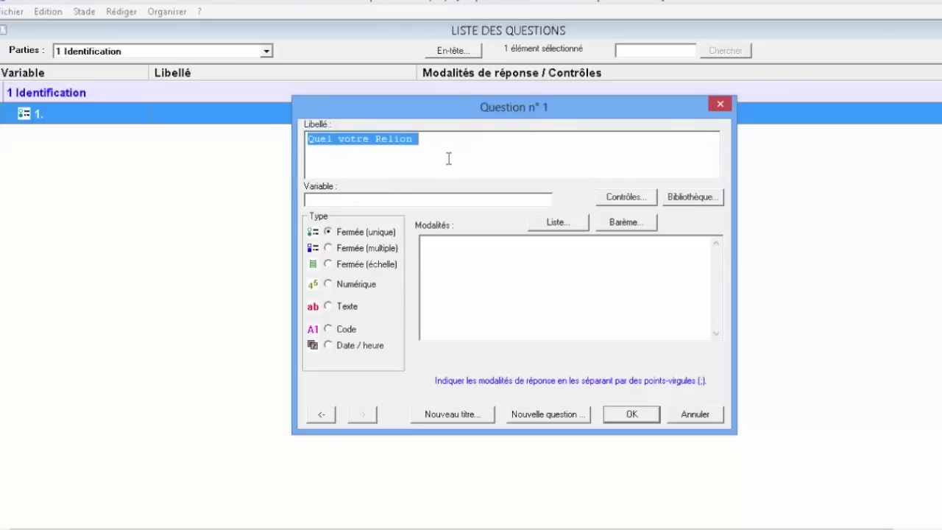
left_click(397, 204)
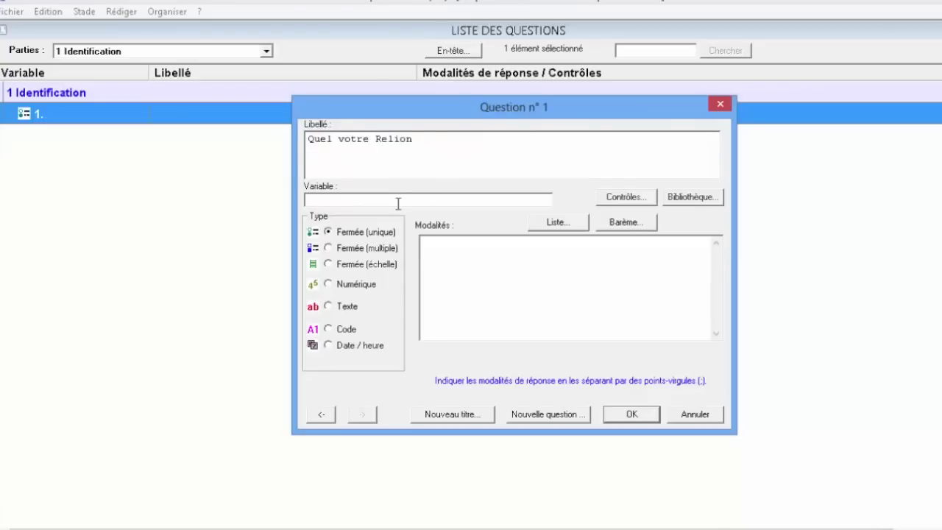
key("ctrl+v")
- Enter the response options "Islam;Chrestionisme ;Juidaisme ;" for the closed single-answer question and save it, discarding the blank second question
left_click(423, 244)
type("Islam")
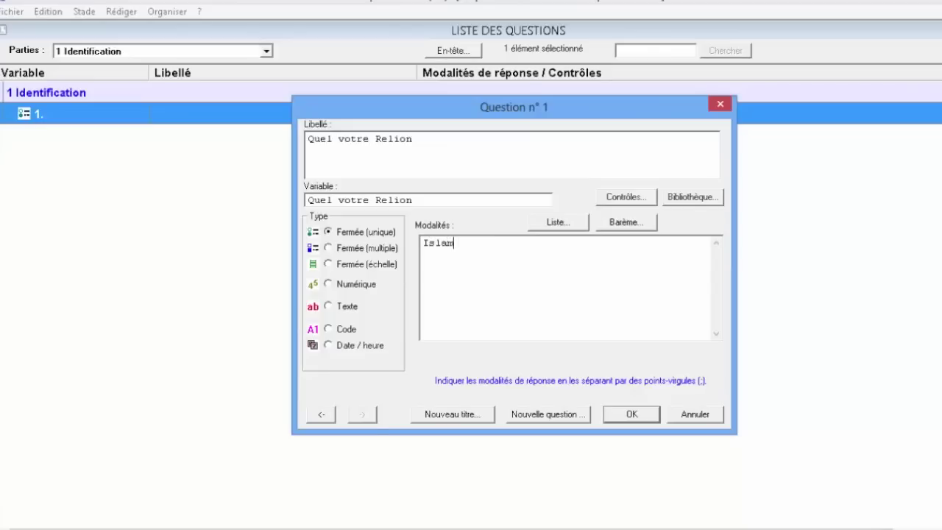
type(";")
key("BackSpace")
type(";Chrestionisme")
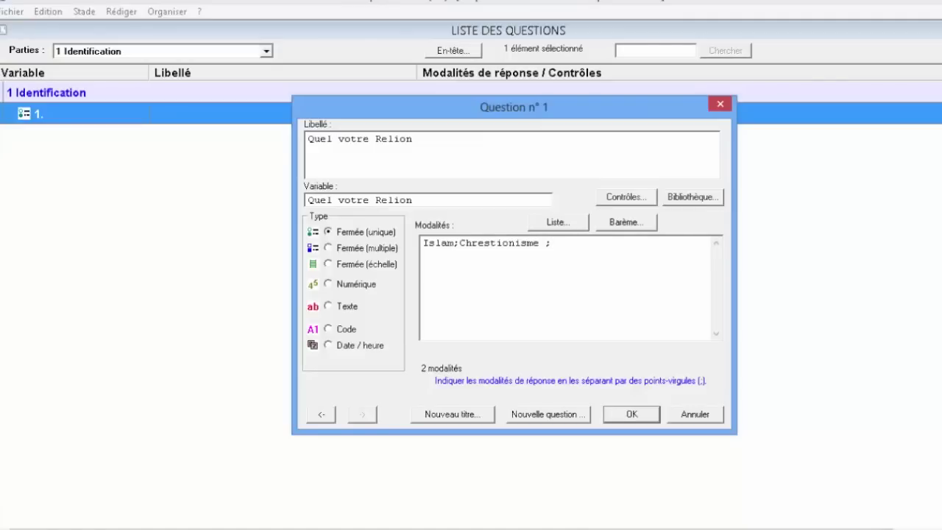
type("uidaisme")
left_click(535, 418)
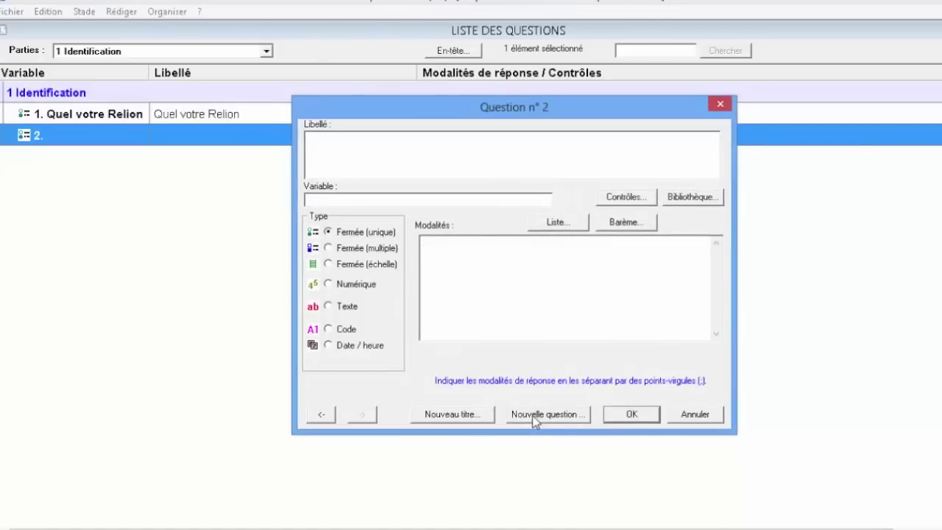
left_click(720, 104)
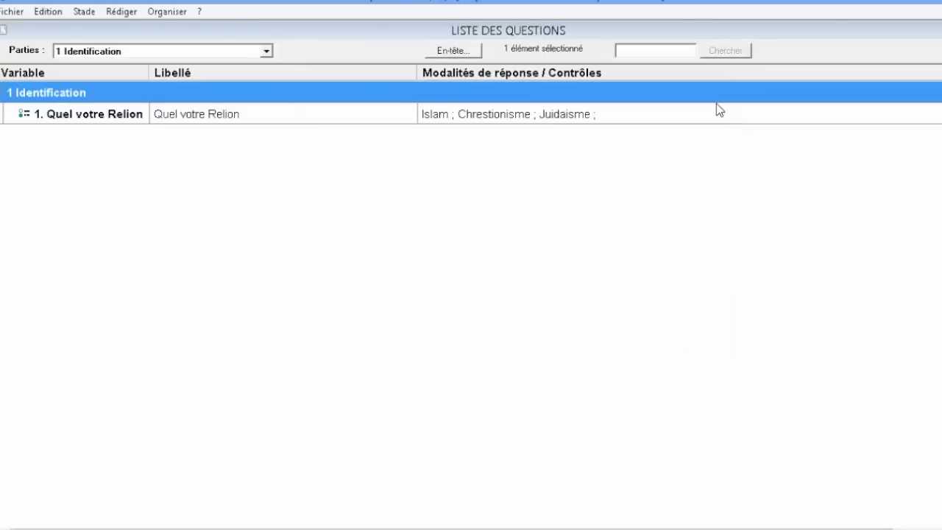